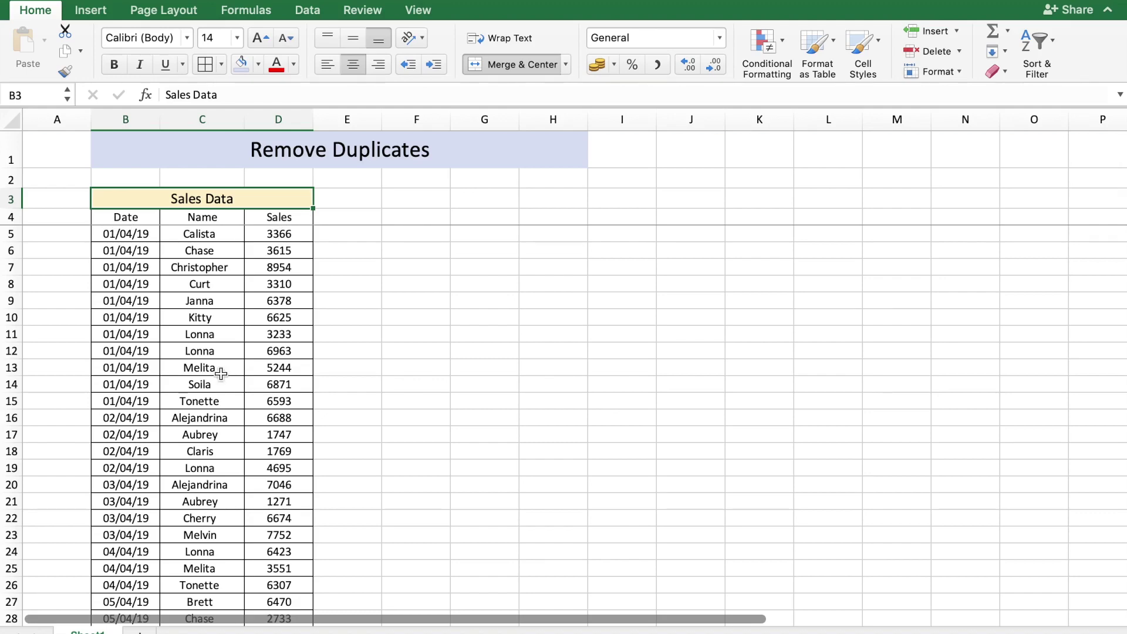
scroll(220, 373, down, 2)
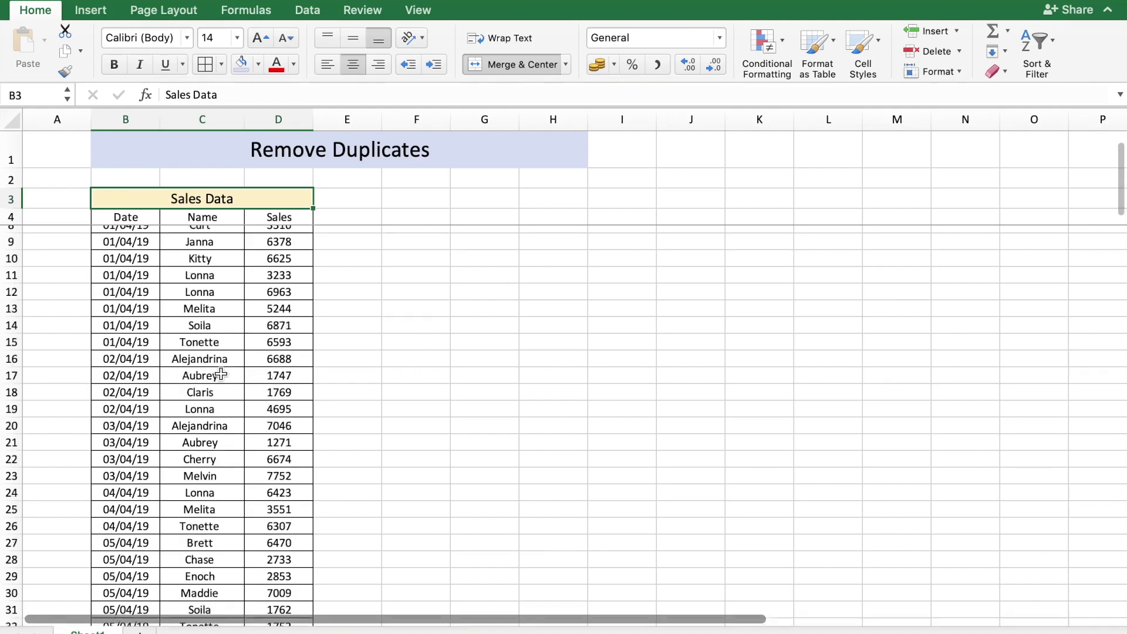
scroll(220, 373, down, 5)
scroll(220, 373, down, 5)
scroll(220, 373, down, 4)
scroll(220, 373, down, 2)
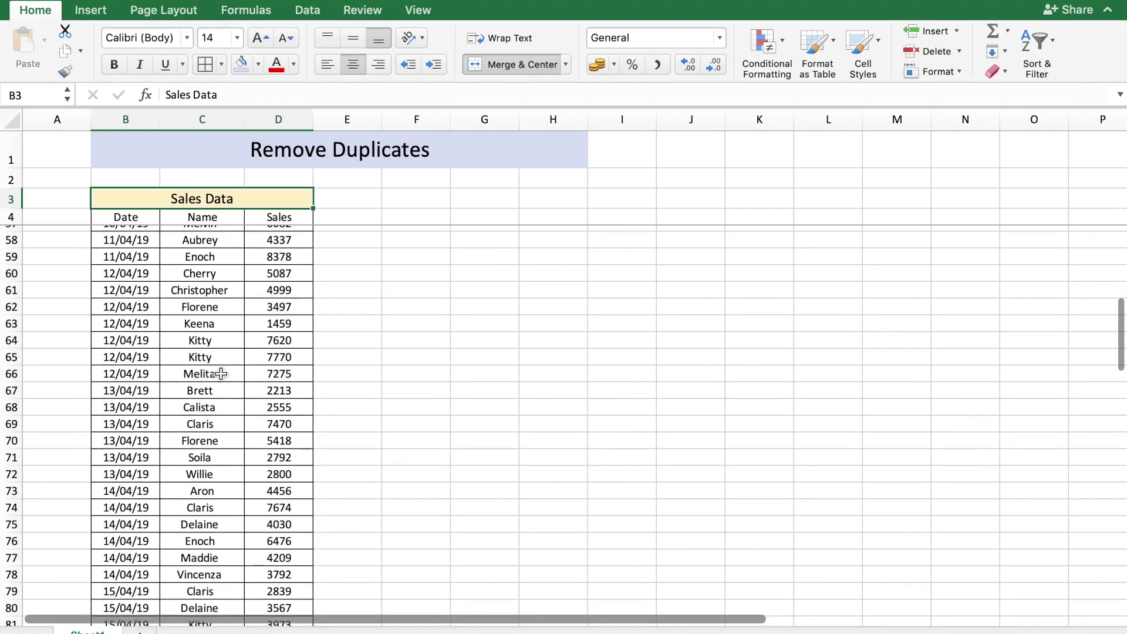
scroll(221, 374, up, 7)
scroll(220, 374, up, 10)
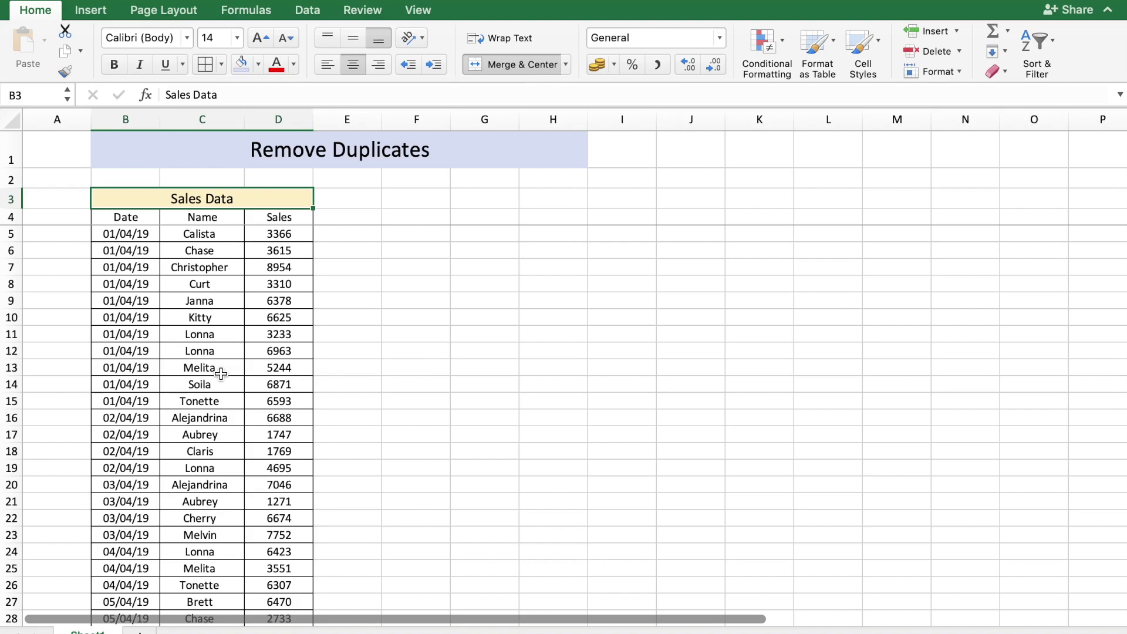
Copy the Name column range C4:C139, header included, and paste it at G4
click(213, 217)
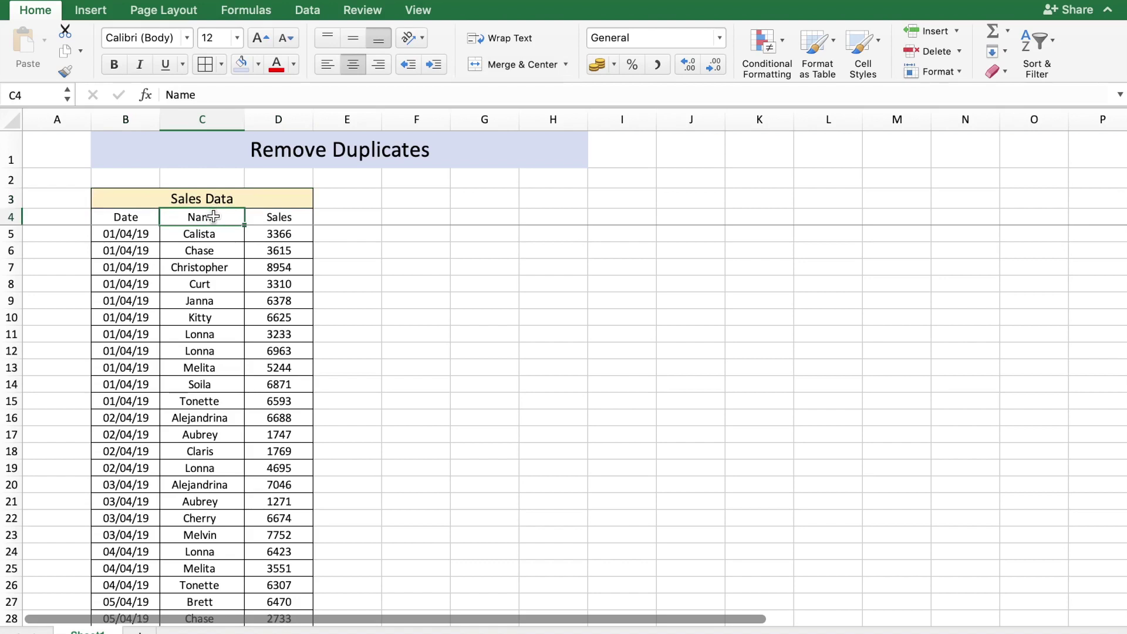
key(shift+Down)
key(shift+Down)
key(shift+Down)
key(shift+Down)
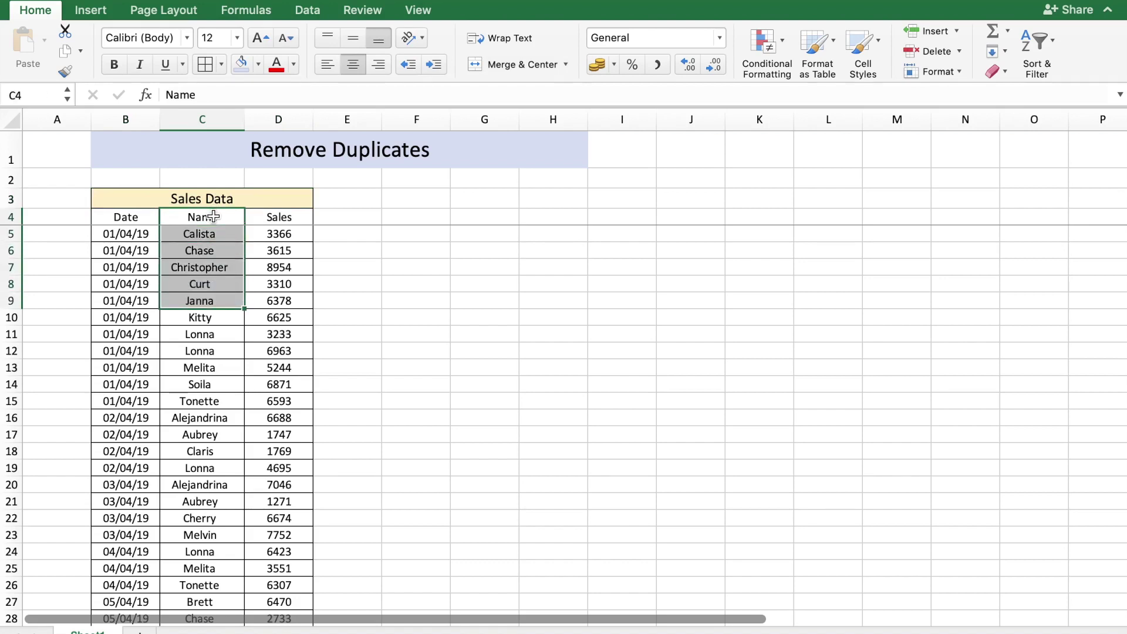
key(ctrl+shift+Down)
scroll(230, 378, down, 3)
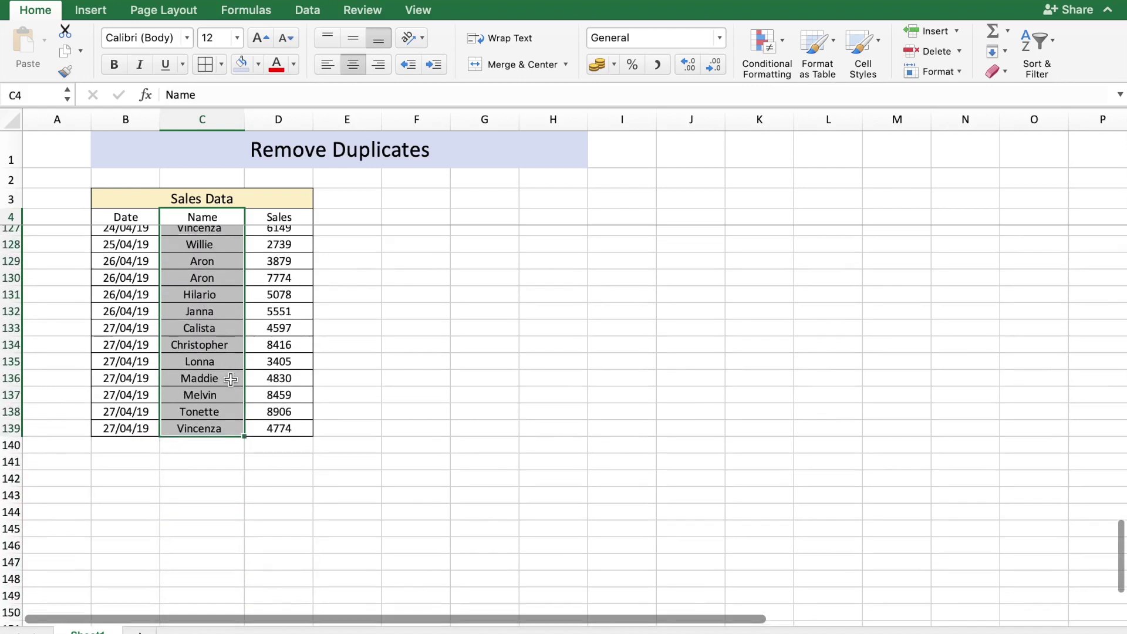
scroll(229, 379, up, 2)
scroll(230, 379, up, 15)
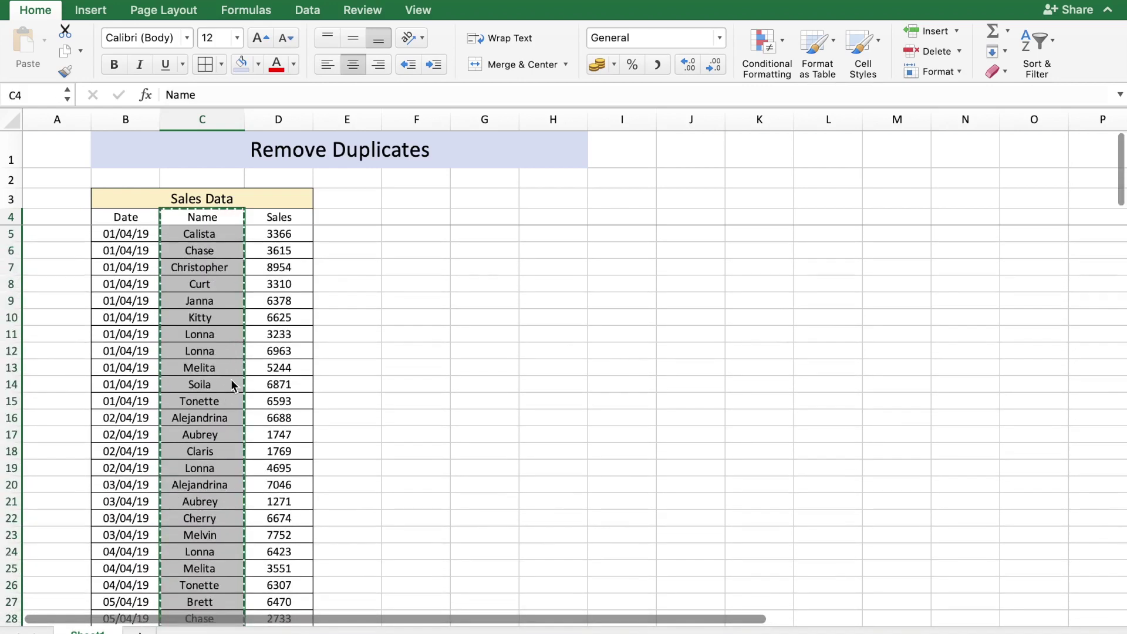
key(ctrl+c)
click(473, 216)
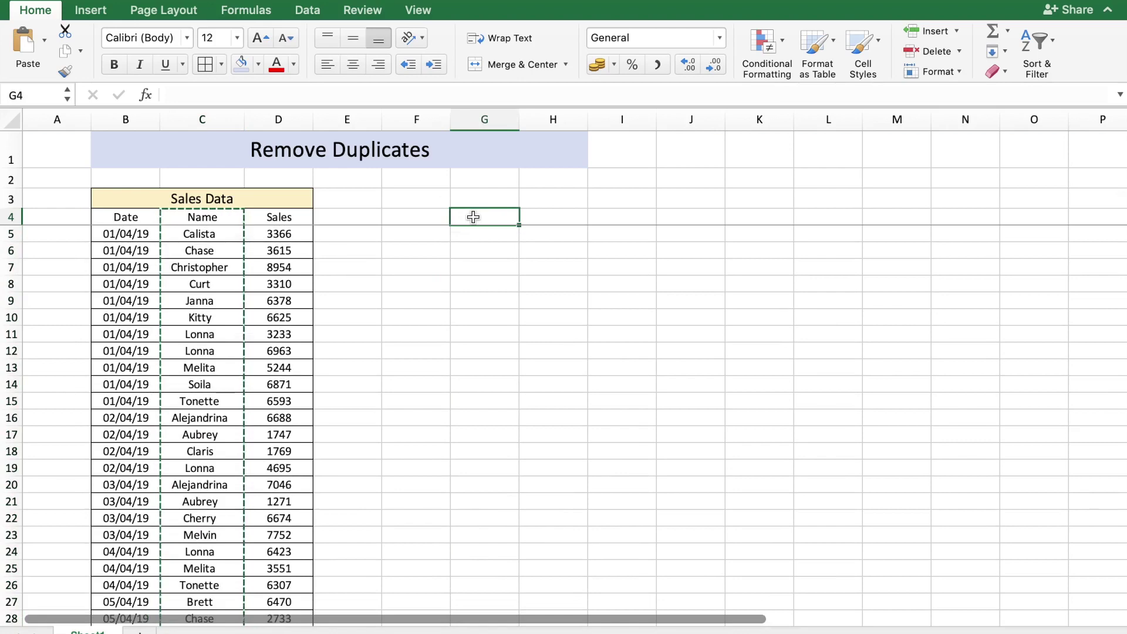
key(ctrl+v)
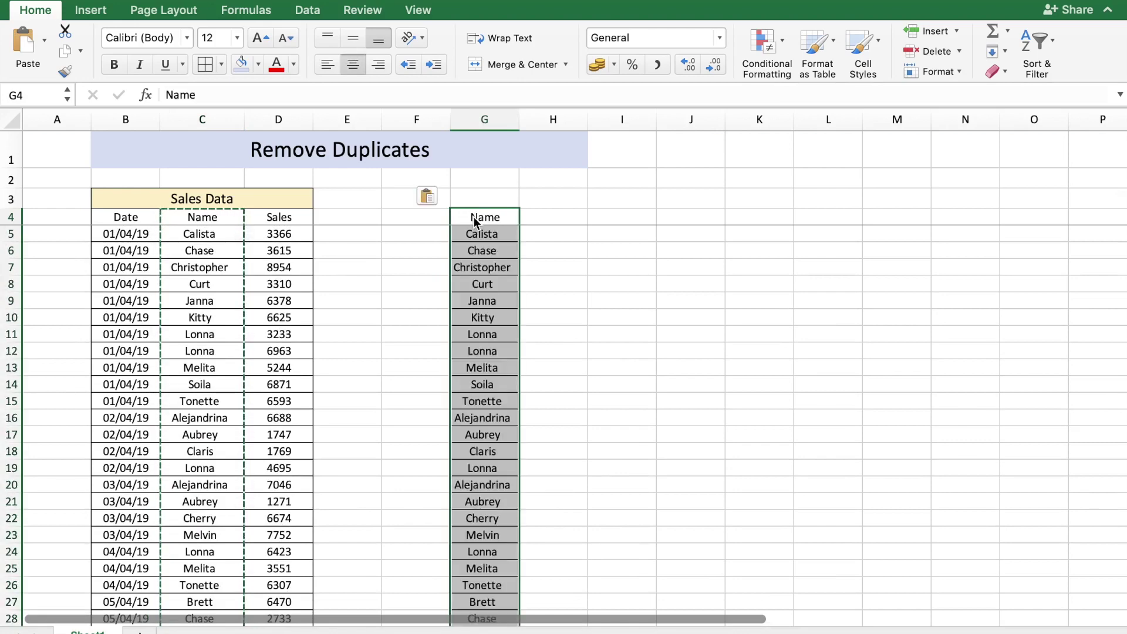
Run Remove Duplicates on column G with My list has headers checked
click(312, 13)
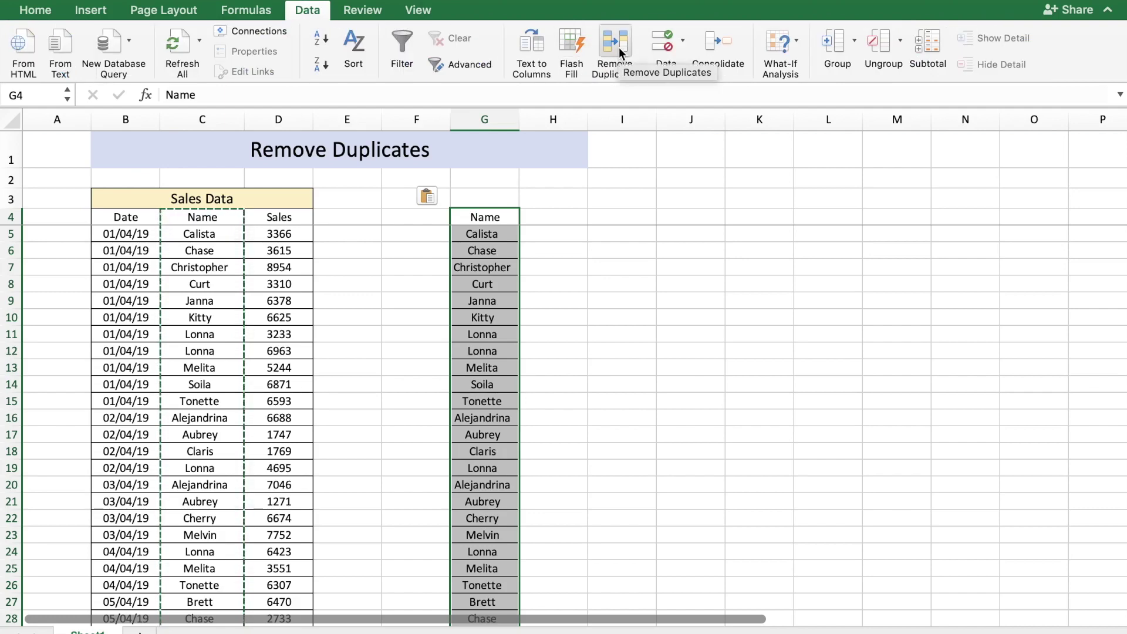
click(619, 49)
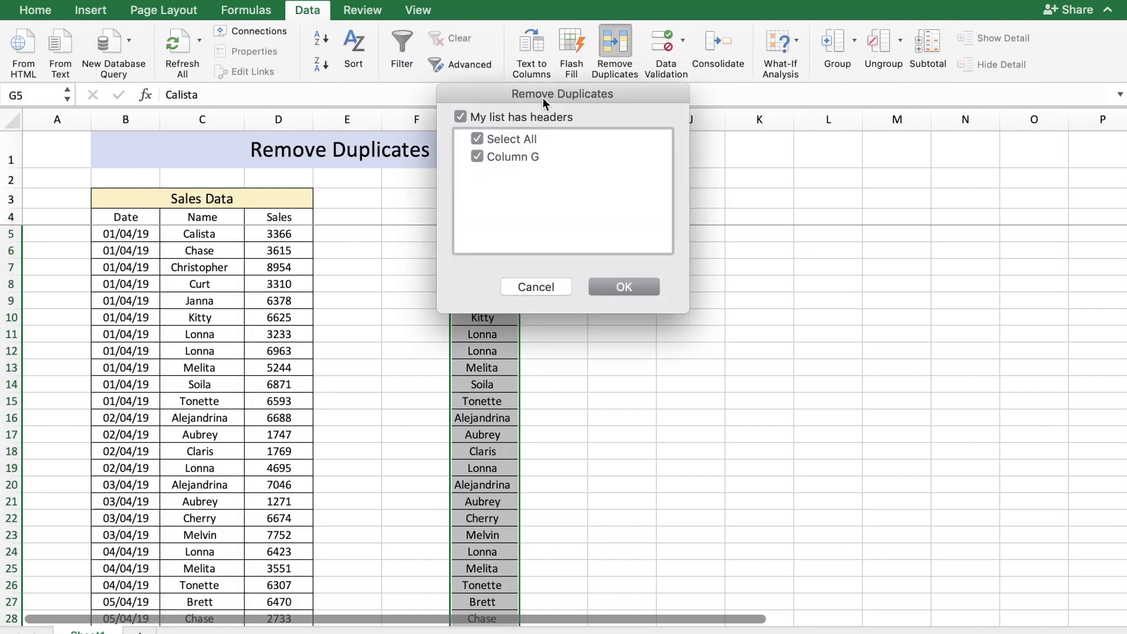
drag(542, 98, 738, 102)
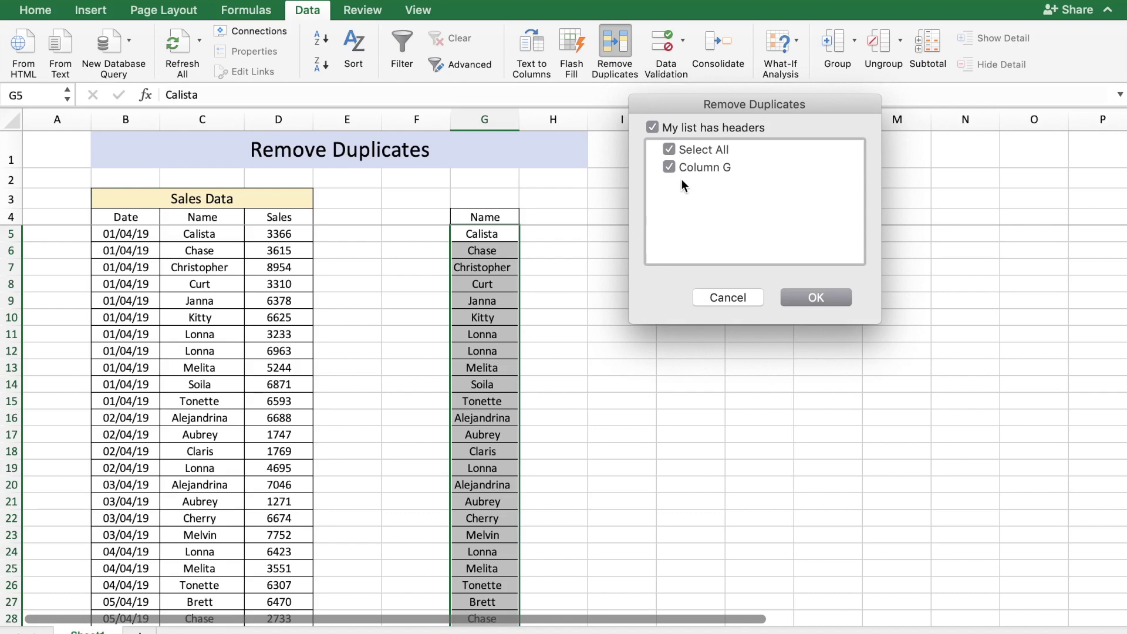
click(798, 299)
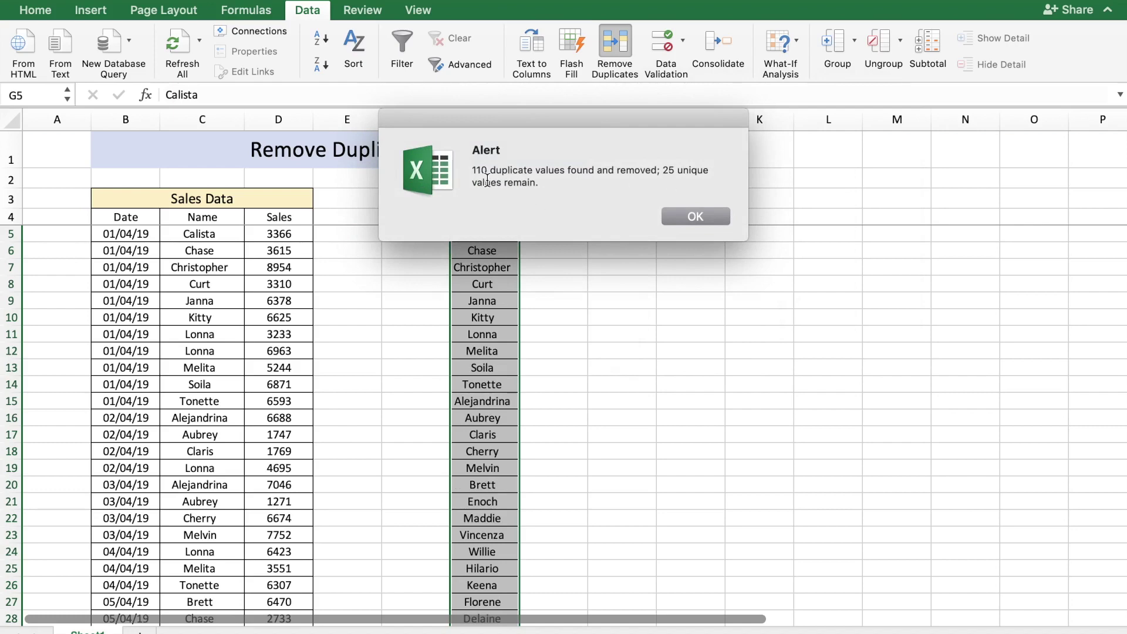
Dismiss the duplicates alert, widen column G slightly, and clear the selection
click(695, 217)
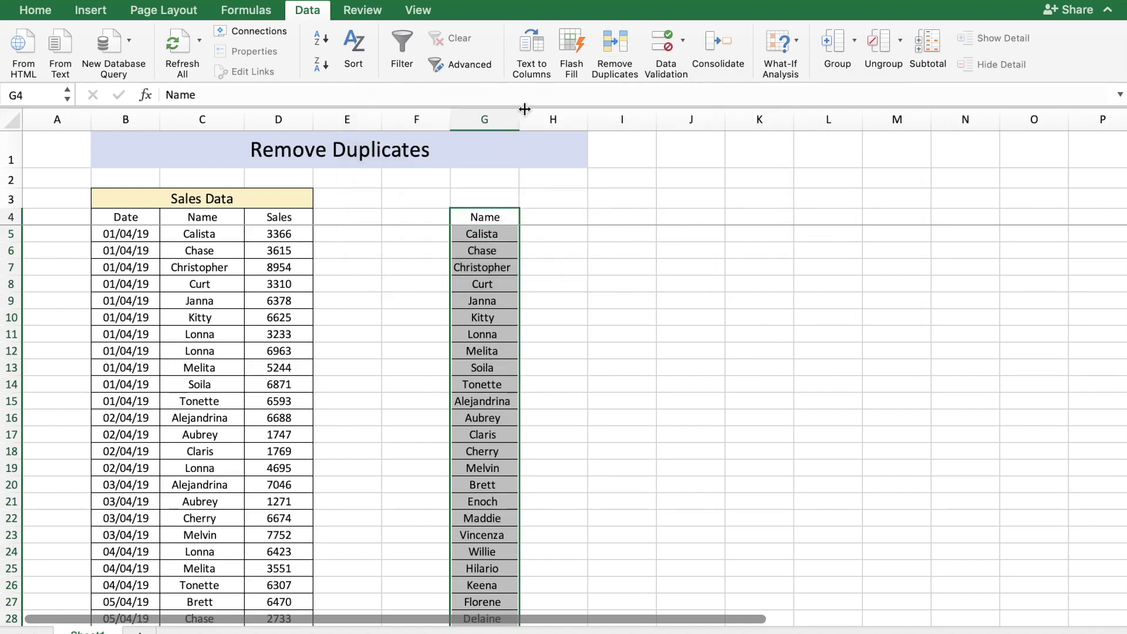
drag(519, 119, 544, 119)
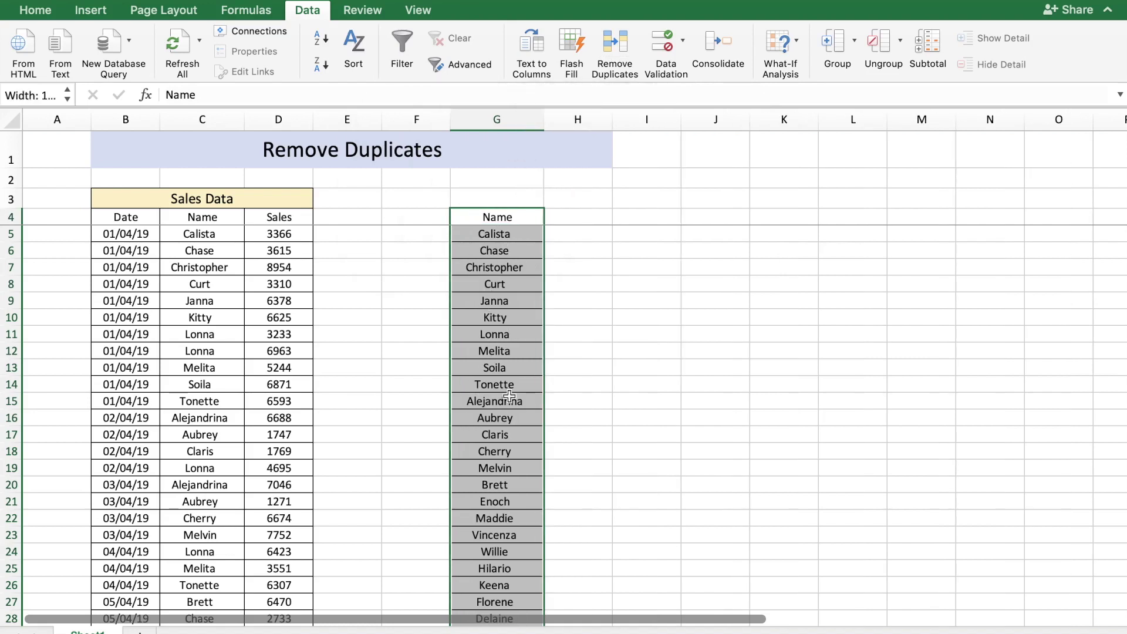
click(568, 374)
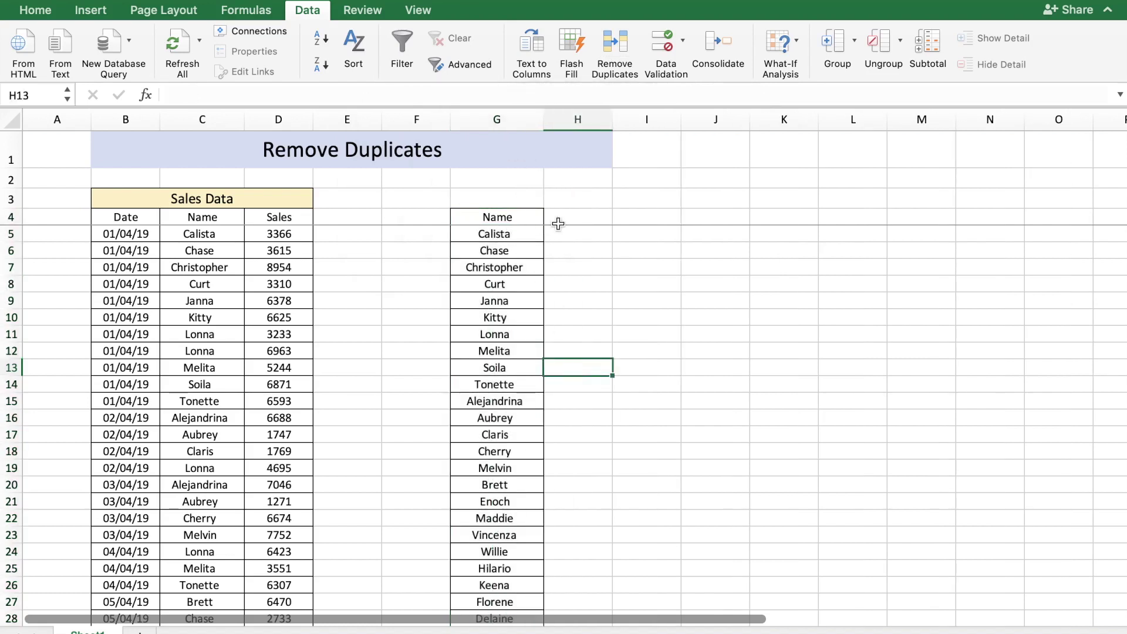